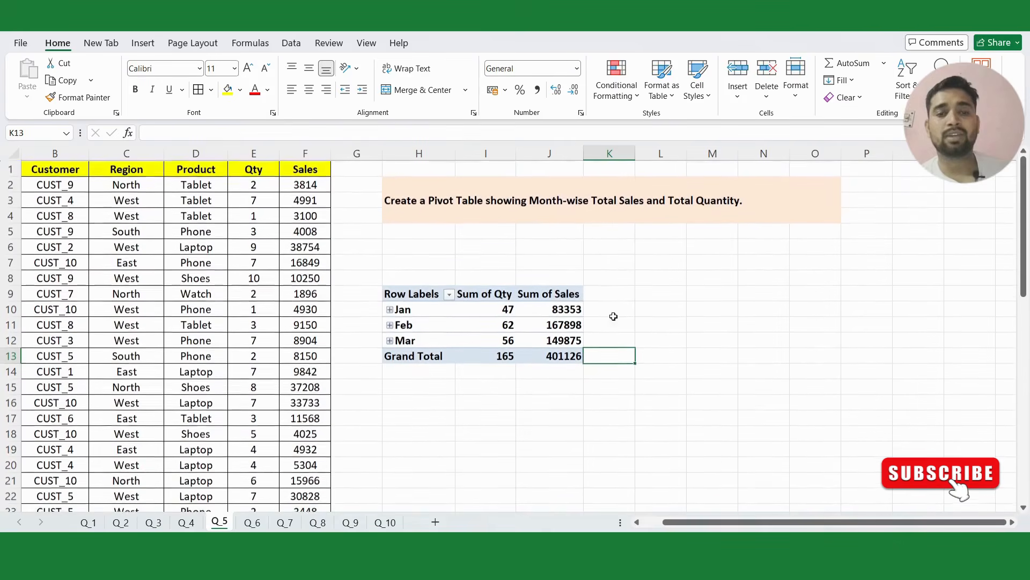
Insert a PivotTable from the data range A1:F31, placed on the existing worksheet at cell H16.
{"action": "scroll", "coordinate": [635, 319], "scroll_direction": "left", "scroll_amount": 1}
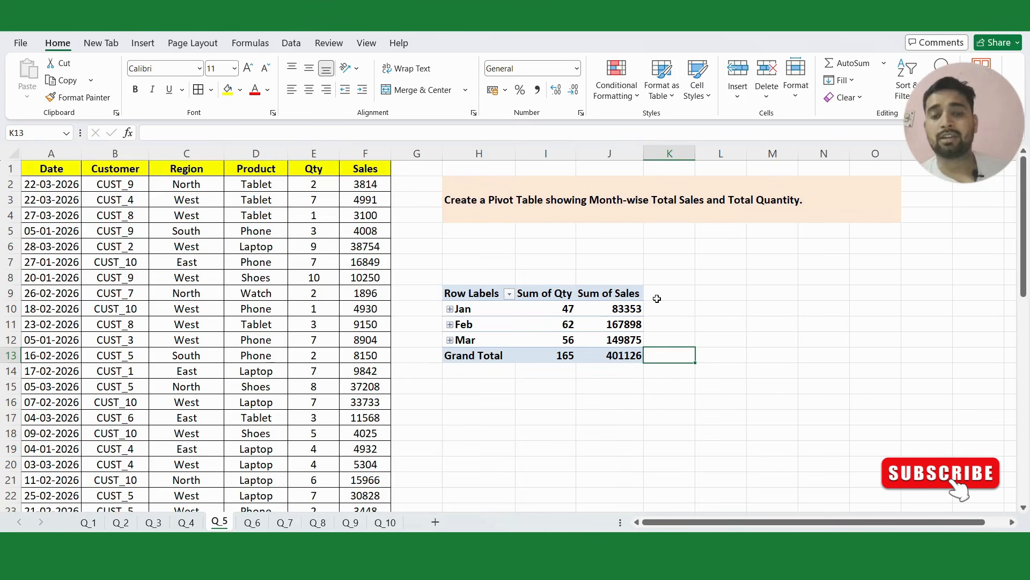
{"action": "left_click", "coordinate": [616, 293]}
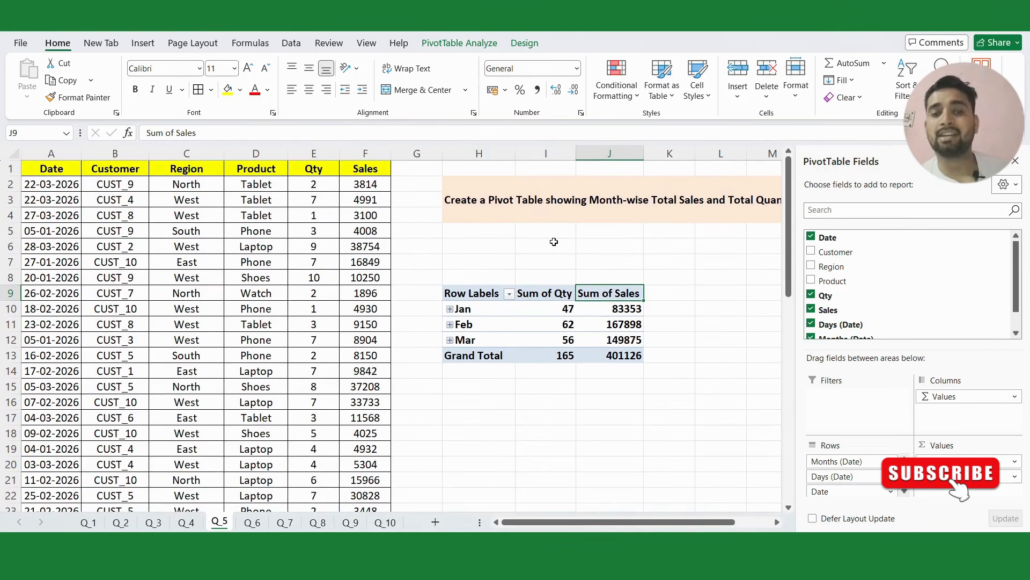
{"action": "left_click", "coordinate": [182, 371]}
{"action": "key", "text": "alt"}
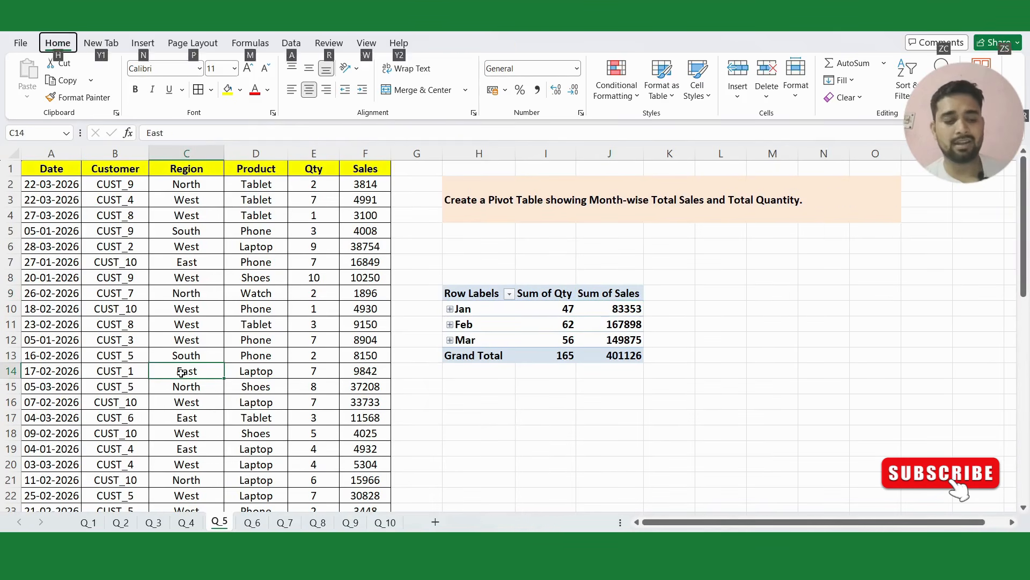
{"action": "key", "text": "n"}
{"action": "key", "text": "v"}
{"action": "key", "text": "t"}
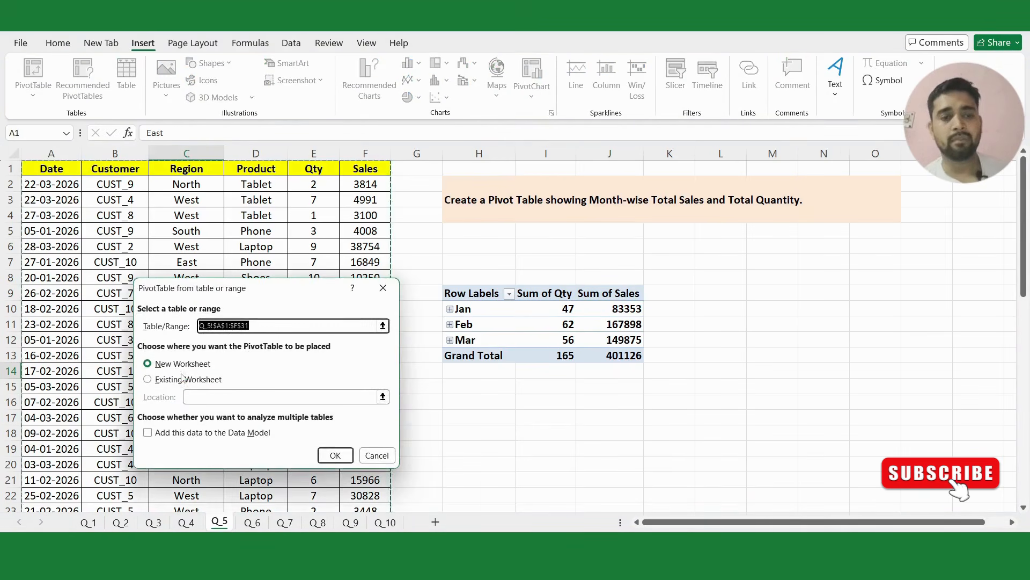
{"action": "left_click", "coordinate": [148, 379]}
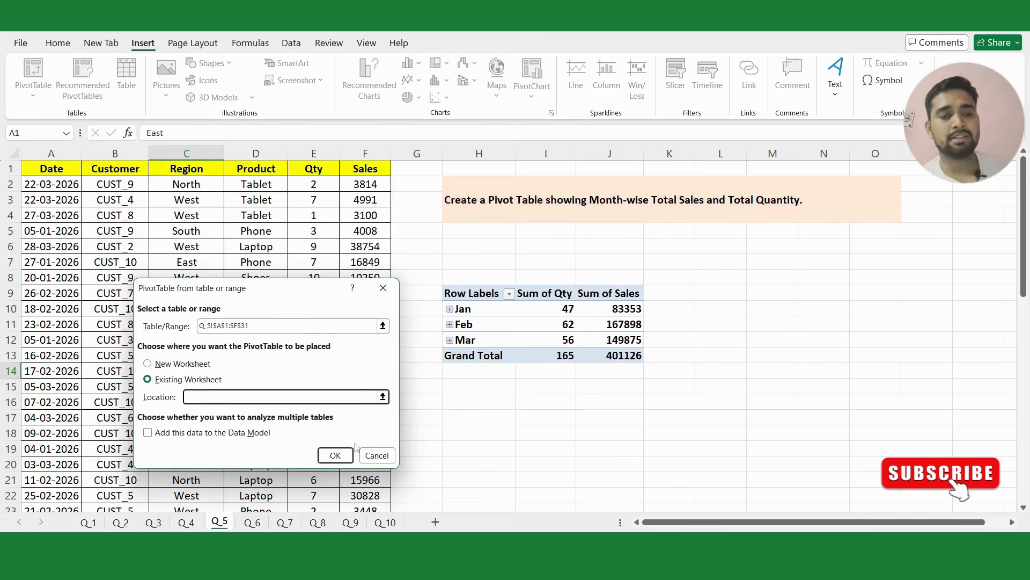
{"action": "left_click", "coordinate": [464, 402]}
{"action": "left_click", "coordinate": [335, 455]}
{"action": "scroll", "coordinate": [580, 423], "scroll_direction": "right", "scroll_amount": 2}
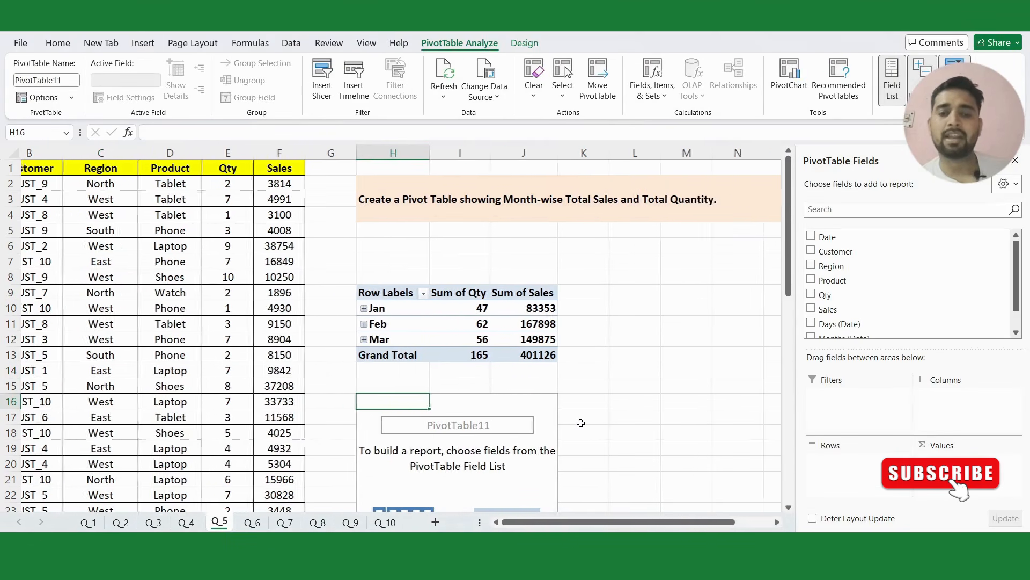
Add the Date field to the rows of the new pivot table and undo the automatic date grouping to list individual dates.
{"action": "scroll", "coordinate": [580, 423], "scroll_direction": "down", "scroll_amount": 3}
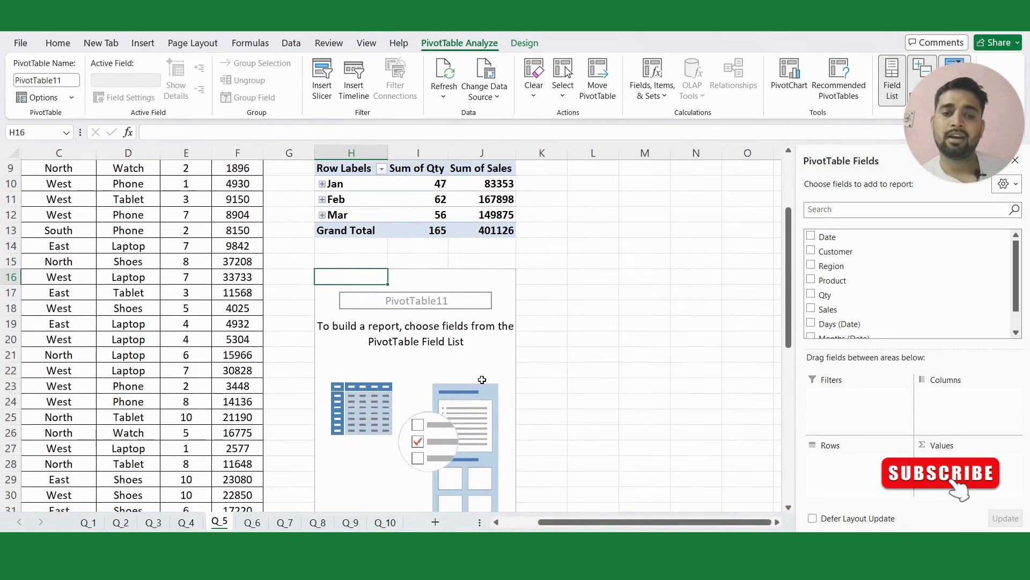
{"action": "left_click", "coordinate": [482, 381]}
{"action": "left_click_drag", "start_coordinate": [844, 238], "coordinate": [865, 478]}
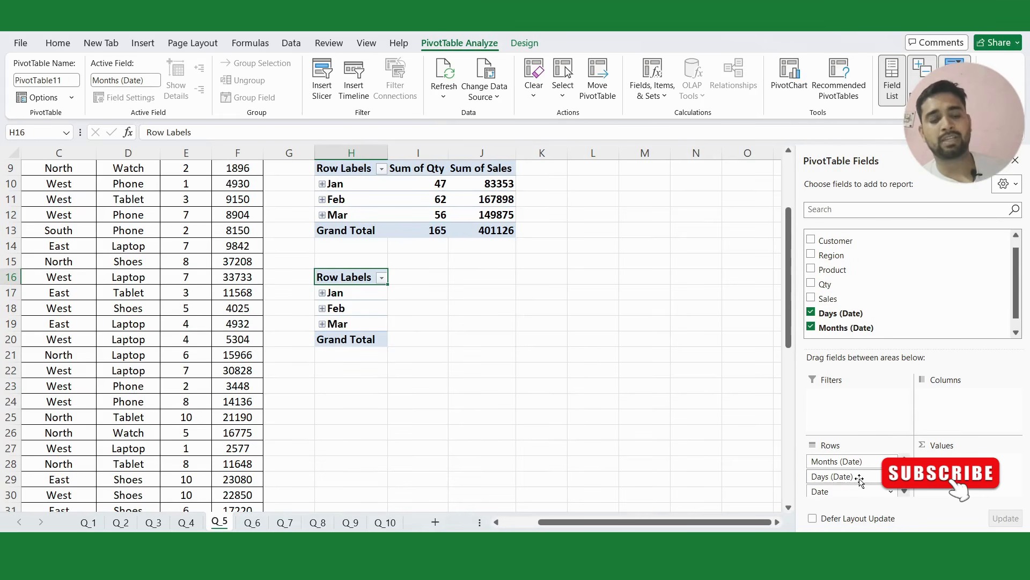
{"action": "key", "text": "ctrl+z"}
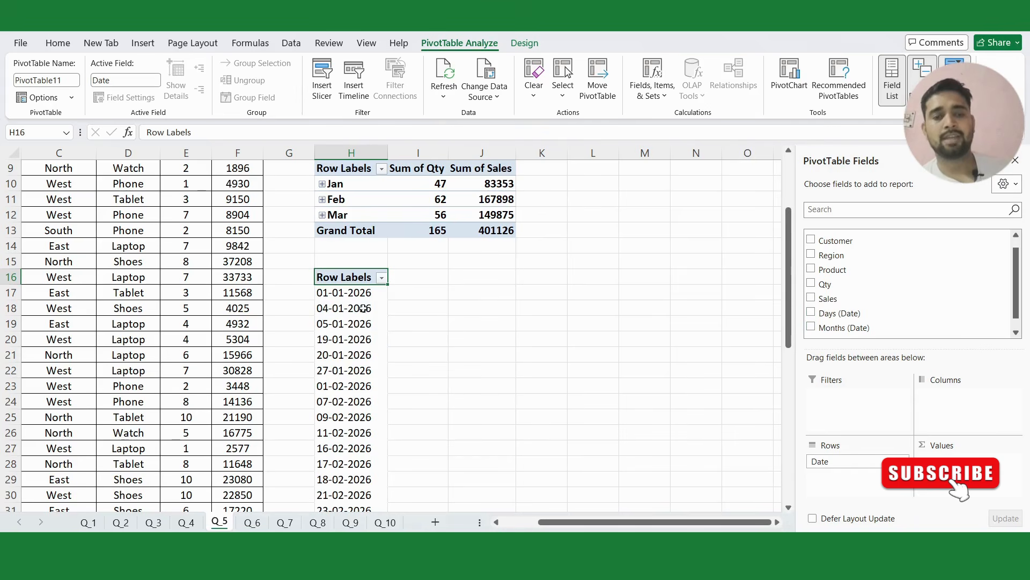
Add the Qty and Sales fields as summed values in the new pivot table.
{"action": "scroll", "coordinate": [359, 297], "scroll_direction": "up", "scroll_amount": 3}
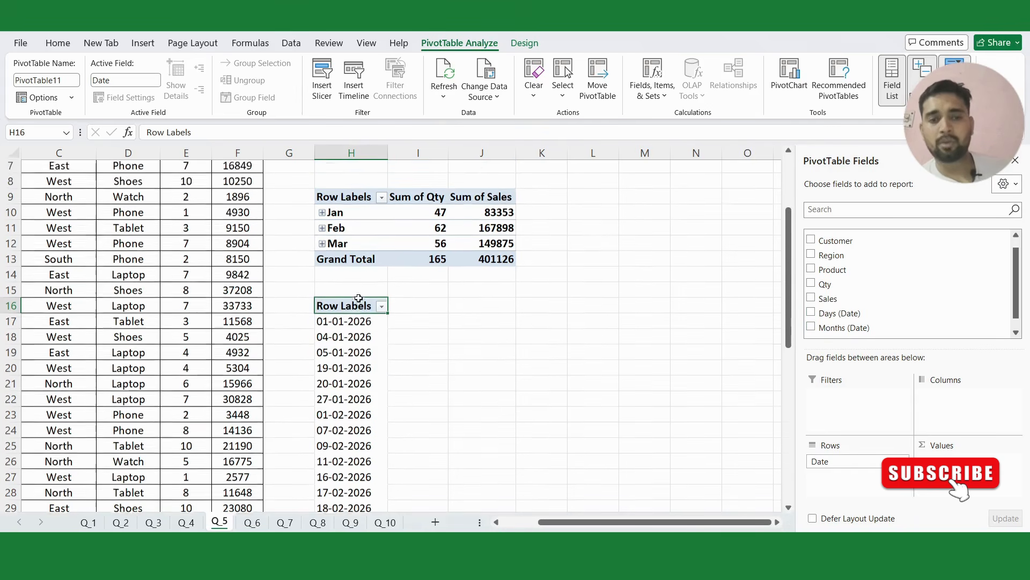
{"action": "scroll", "coordinate": [383, 307], "scroll_direction": "left", "scroll_amount": 2}
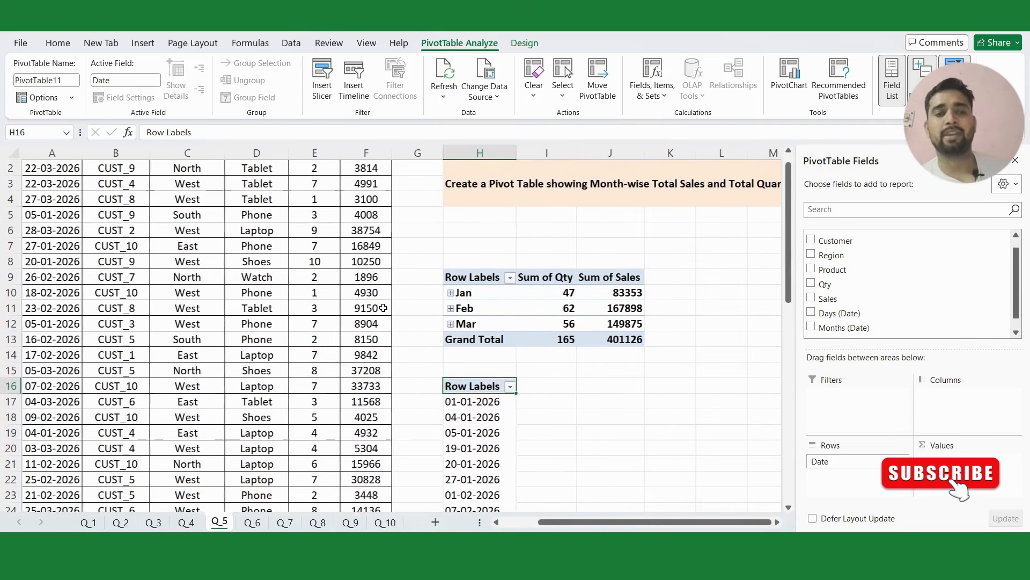
{"action": "scroll", "coordinate": [482, 358], "scroll_direction": "down", "scroll_amount": 2}
{"action": "scroll", "coordinate": [482, 359], "scroll_direction": "down", "scroll_amount": 1}
{"action": "scroll", "coordinate": [482, 358], "scroll_direction": "up", "scroll_amount": 2}
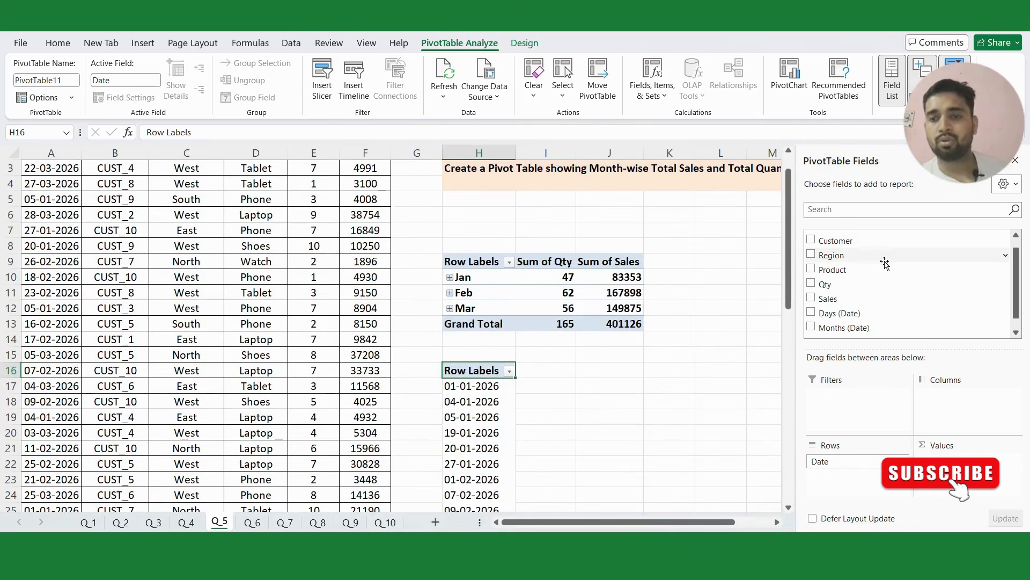
{"action": "left_click_drag", "start_coordinate": [825, 284], "coordinate": [1015, 461]}
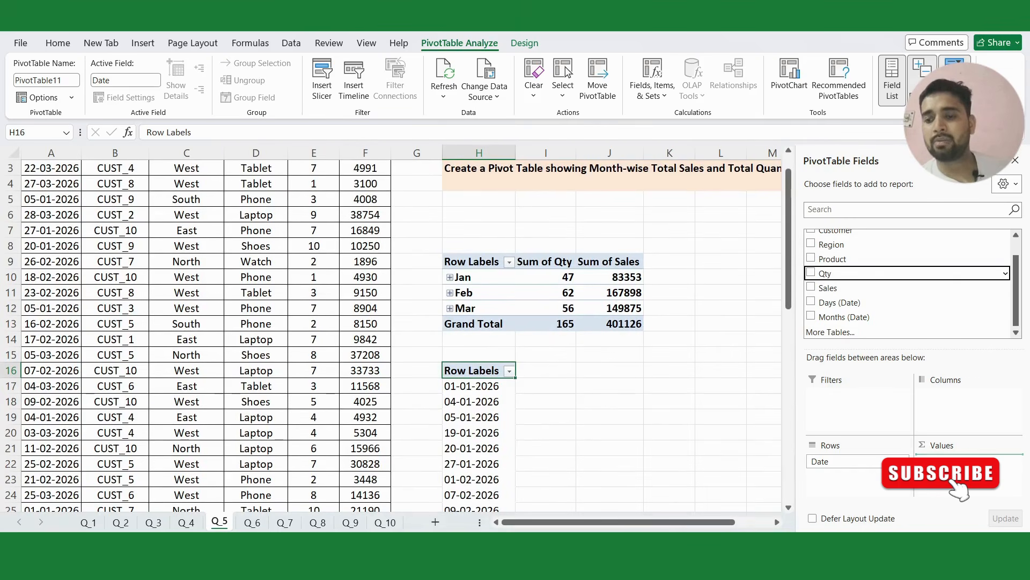
{"action": "left_click_drag", "start_coordinate": [833, 292], "coordinate": [964, 490]}
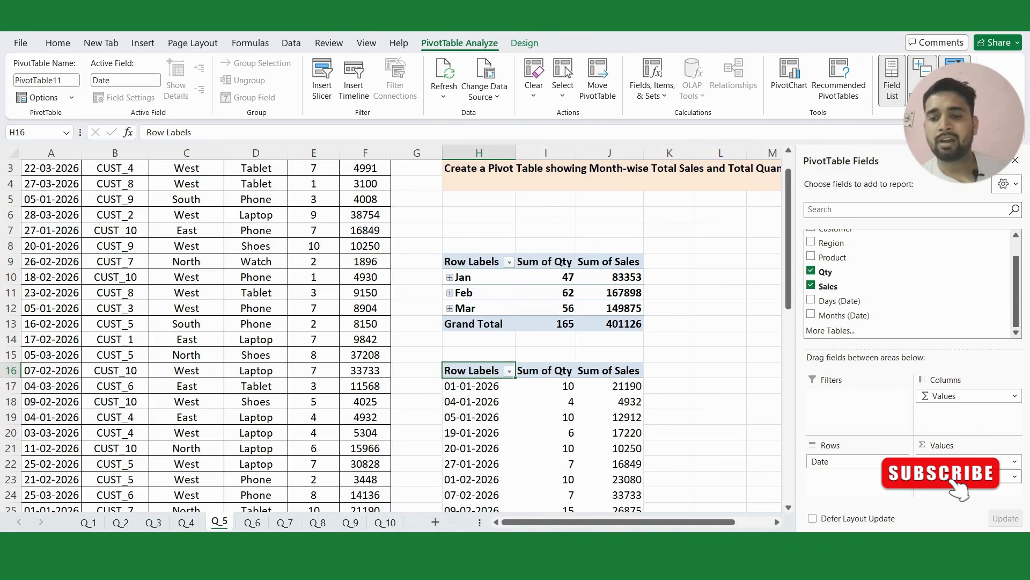
Examine the date-wise quantity and sales rows of the new pivot table and compare them with the month-wise table above.
{"action": "scroll", "coordinate": [710, 409], "scroll_direction": "down", "scroll_amount": 3}
{"action": "scroll", "coordinate": [712, 409], "scroll_direction": "down", "scroll_amount": 2}
{"action": "scroll", "coordinate": [712, 409], "scroll_direction": "up", "scroll_amount": 4}
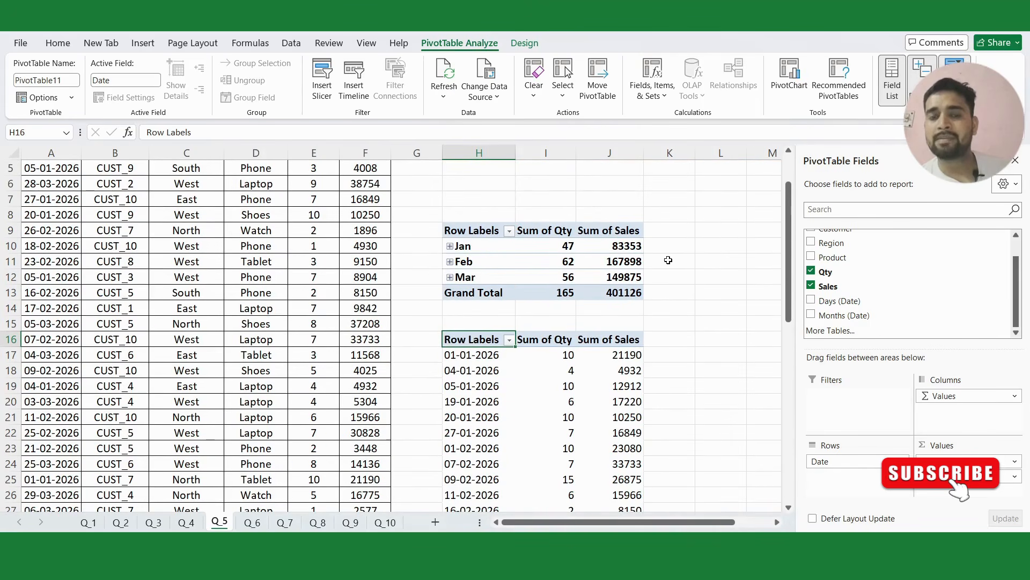
{"action": "scroll", "coordinate": [667, 260], "scroll_direction": "up", "scroll_amount": 2}
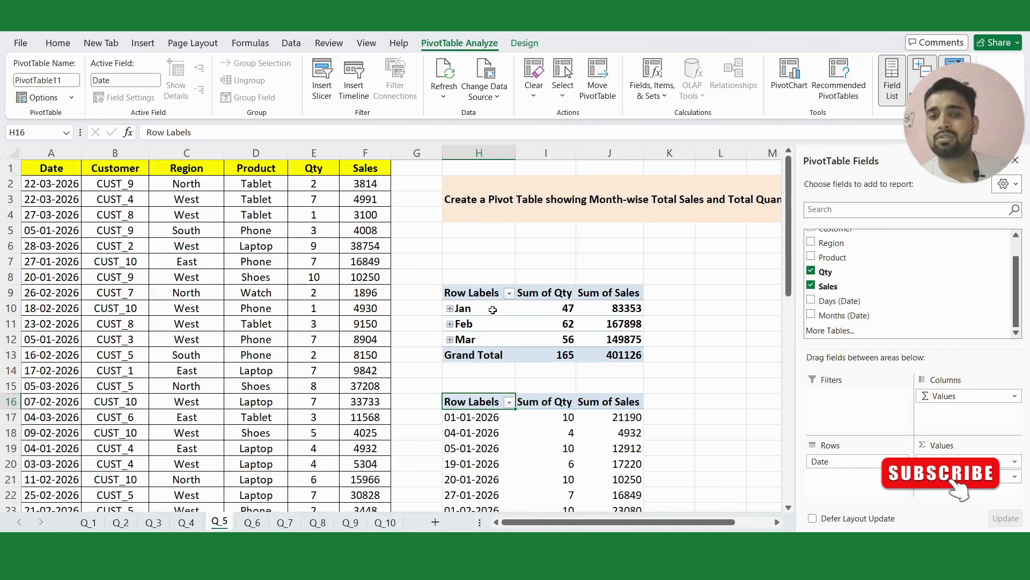
{"action": "scroll", "coordinate": [637, 295], "scroll_direction": "right", "scroll_amount": 1}
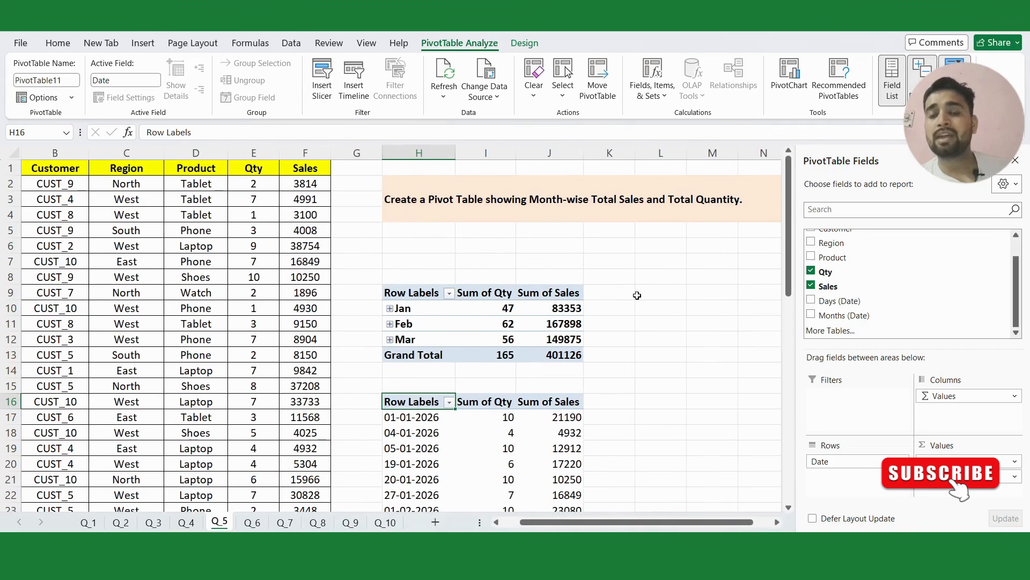
{"action": "scroll", "coordinate": [637, 296], "scroll_direction": "down", "scroll_amount": 2}
{"action": "scroll", "coordinate": [637, 296], "scroll_direction": "up", "scroll_amount": 2}
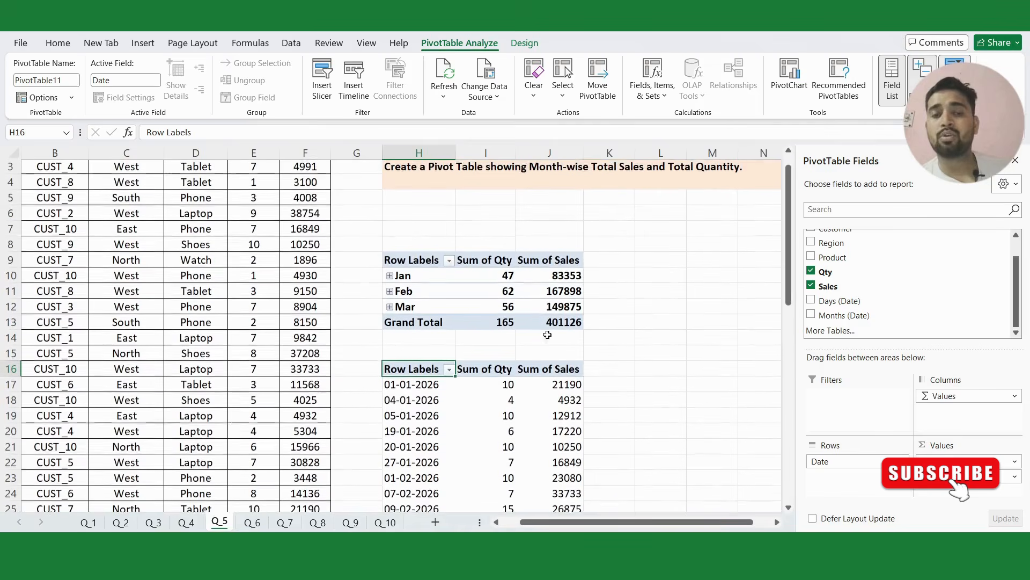
{"action": "scroll", "coordinate": [483, 412], "scroll_direction": "down", "scroll_amount": 3}
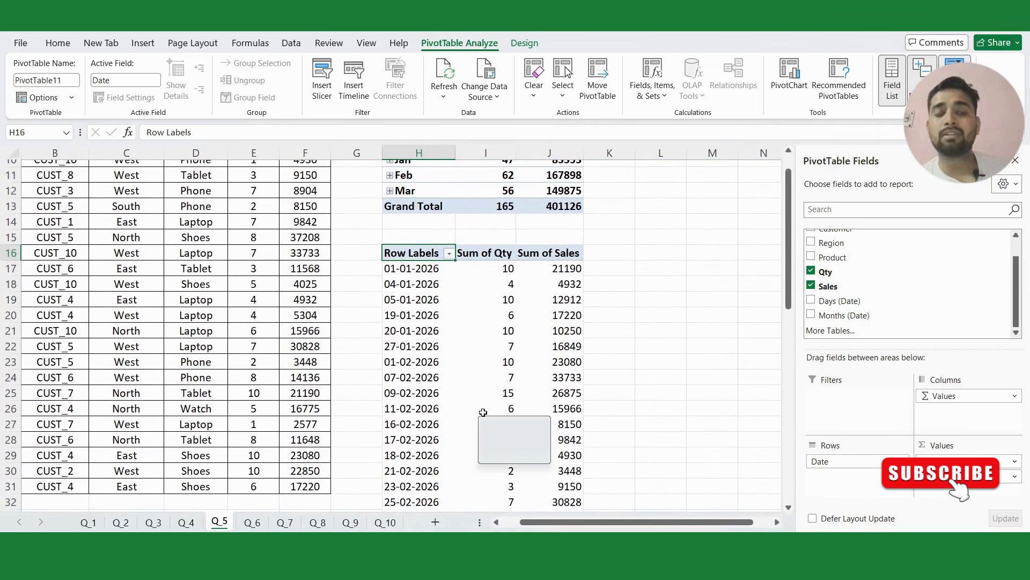
{"action": "scroll", "coordinate": [483, 412], "scroll_direction": "down", "scroll_amount": 1}
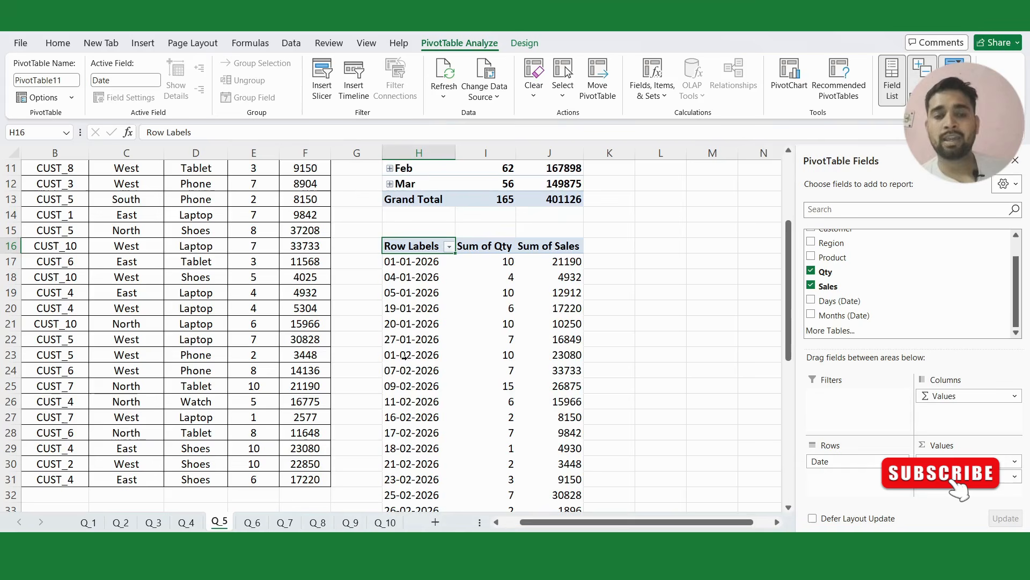
{"action": "scroll", "coordinate": [421, 351], "scroll_direction": "down", "scroll_amount": 2}
{"action": "scroll", "coordinate": [424, 333], "scroll_direction": "up", "scroll_amount": 2}
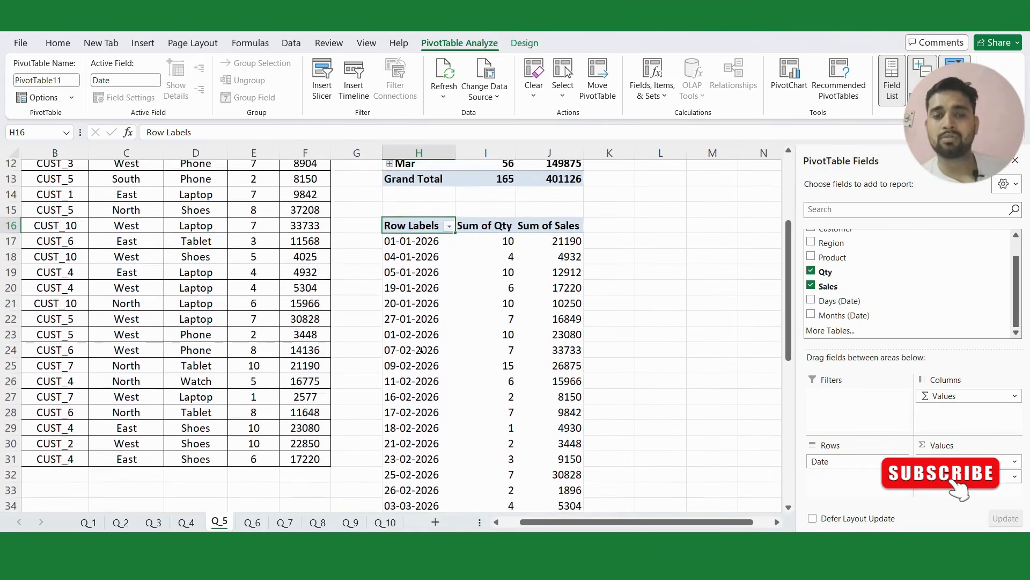
Group the dates in the new pivot table's row labels by Months only, with Days deselected.
{"action": "left_click", "coordinate": [410, 339]}
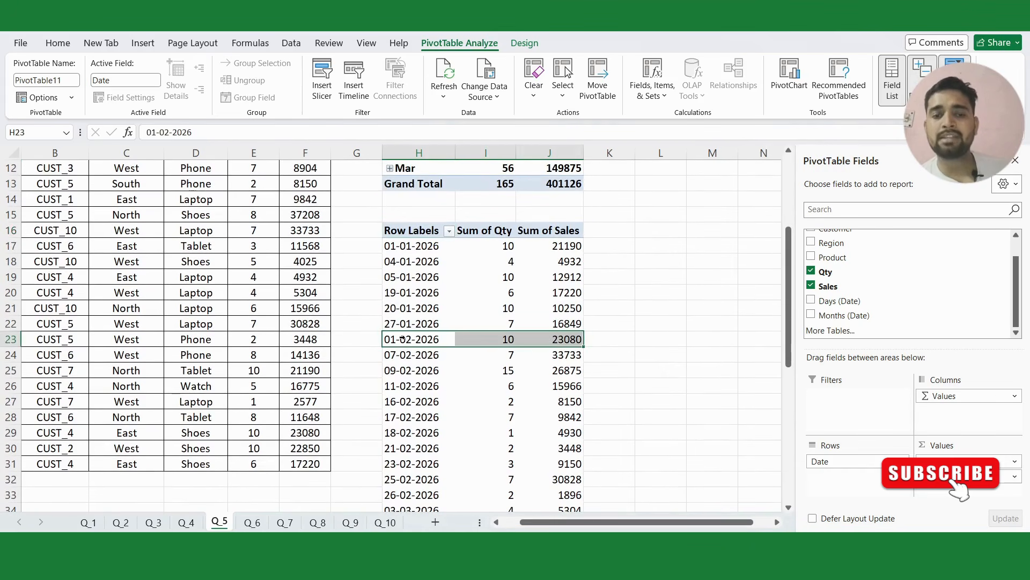
{"action": "left_click", "coordinate": [417, 339]}
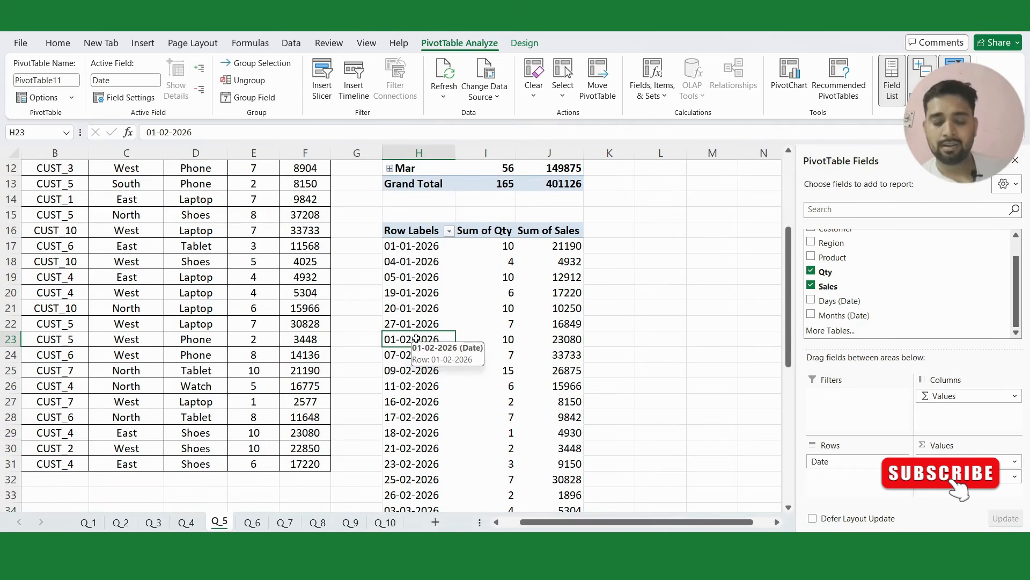
{"action": "right_click", "coordinate": [417, 341]}
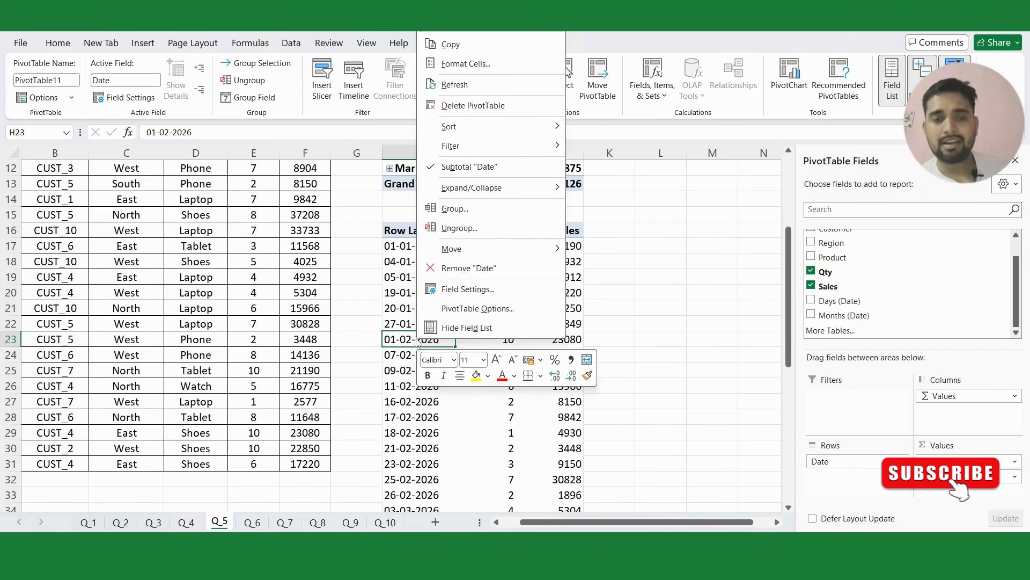
{"action": "left_click", "coordinate": [455, 209]}
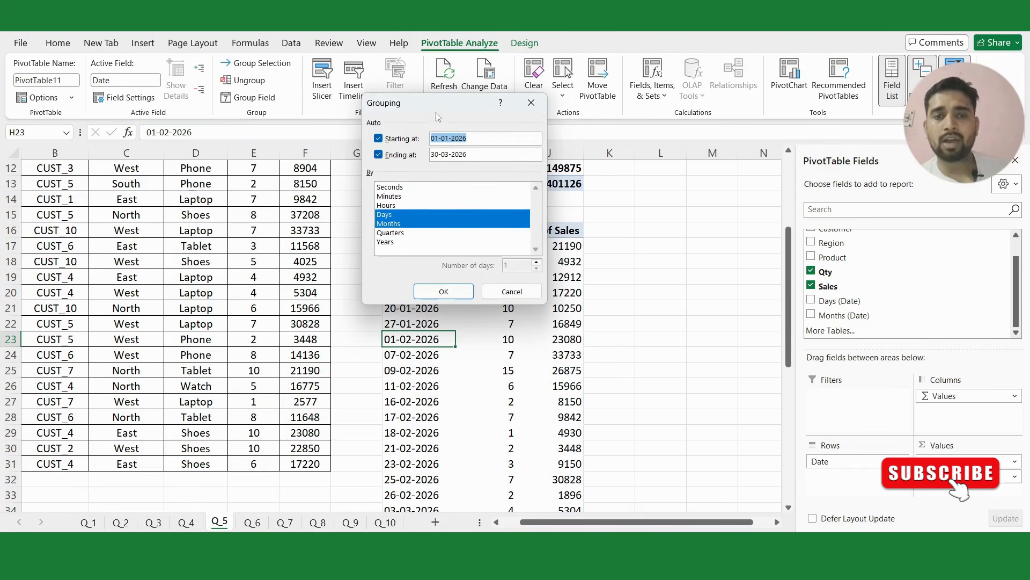
{"action": "left_click_drag", "start_coordinate": [425, 111], "coordinate": [327, 227]}
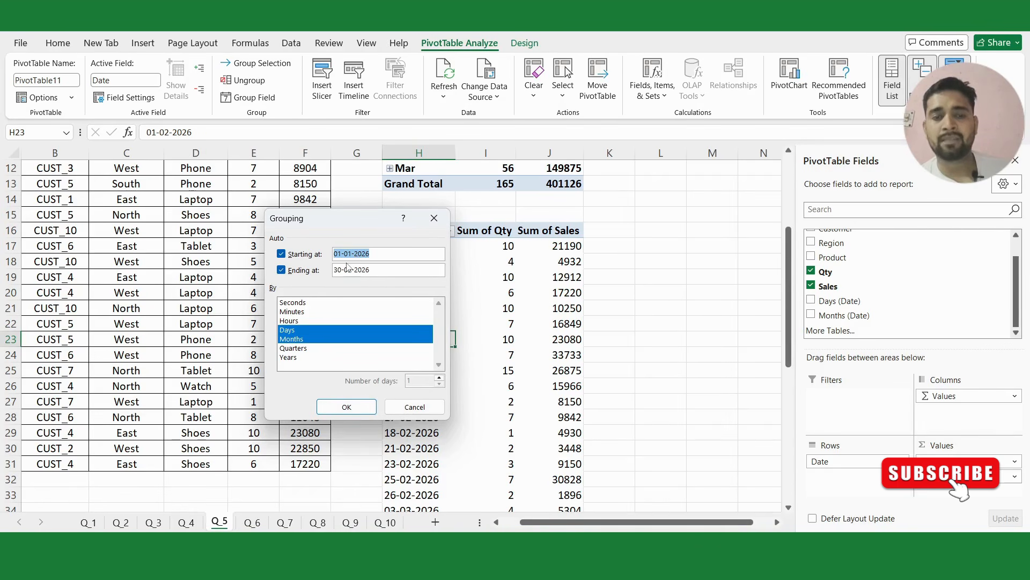
{"action": "left_click", "coordinate": [294, 332]}
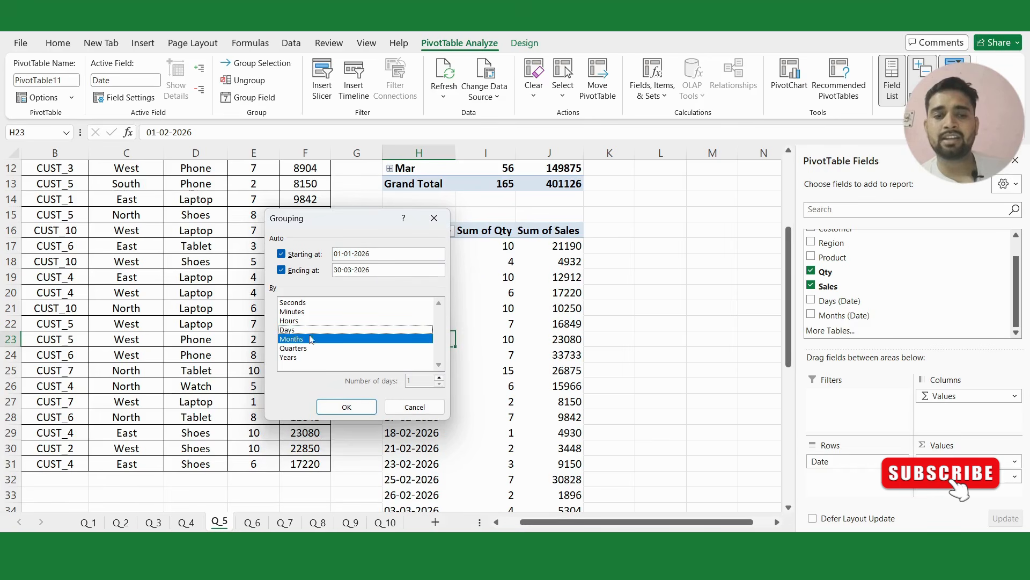
{"action": "left_click", "coordinate": [303, 342]}
{"action": "left_click", "coordinate": [303, 341]}
{"action": "left_click", "coordinate": [339, 407]}
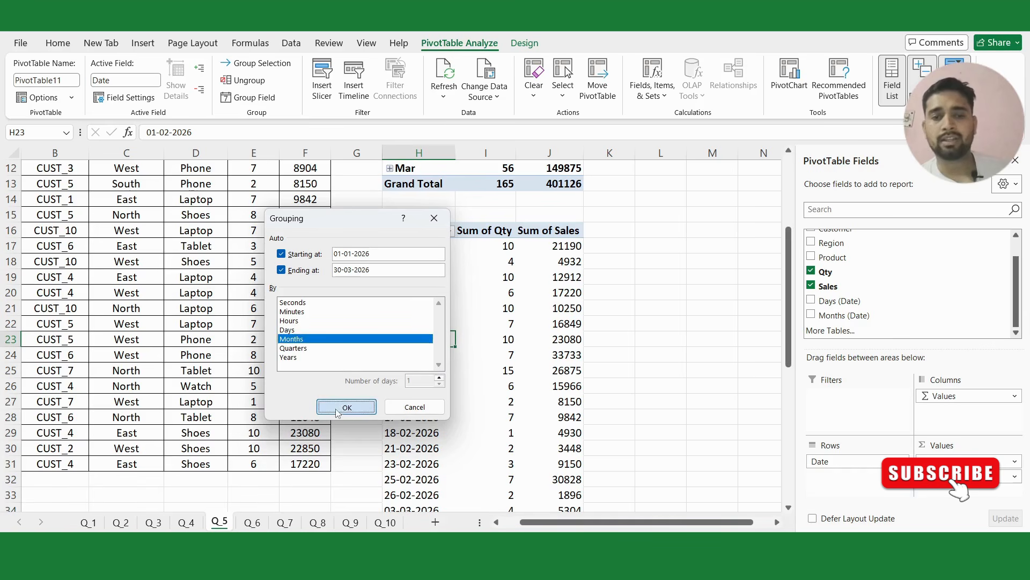
Delete the leftover #SPILL! entry in cell H9 above the new pivot table.
{"action": "scroll", "coordinate": [486, 364], "scroll_direction": "up", "scroll_amount": 2}
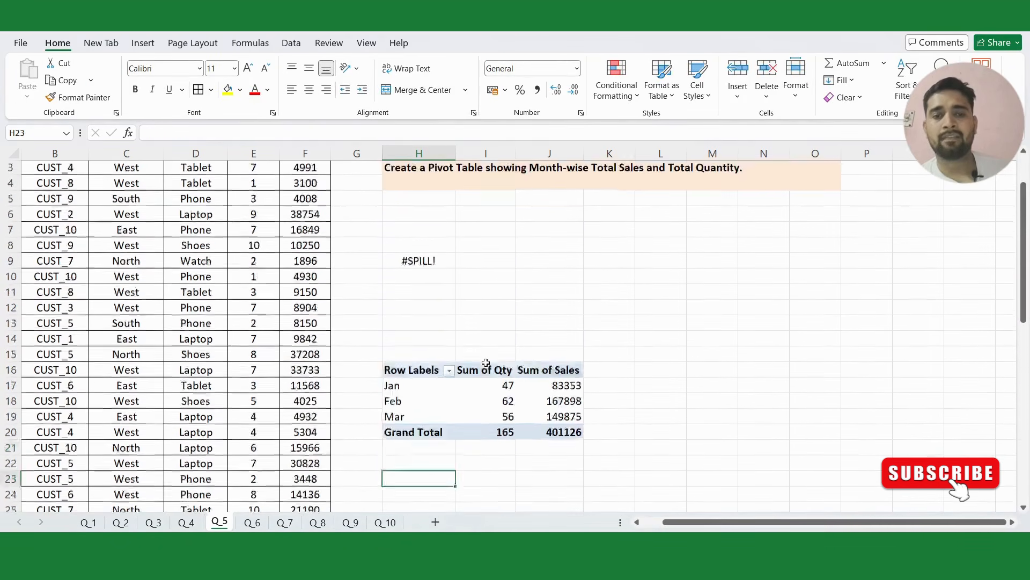
{"action": "scroll", "coordinate": [483, 362], "scroll_direction": "up", "scroll_amount": 2}
{"action": "left_click", "coordinate": [415, 294]}
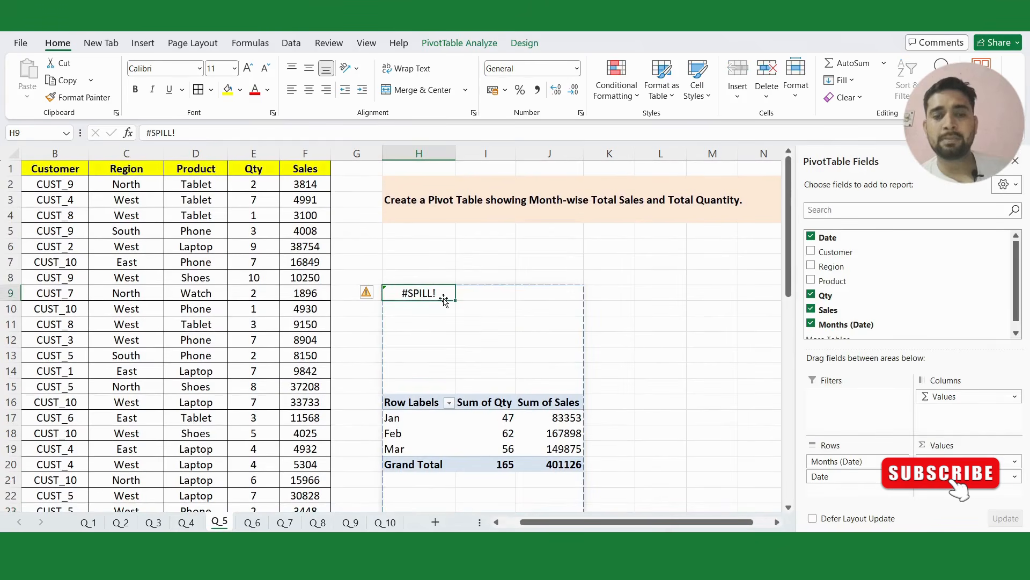
{"action": "left_click", "coordinate": [649, 352]}
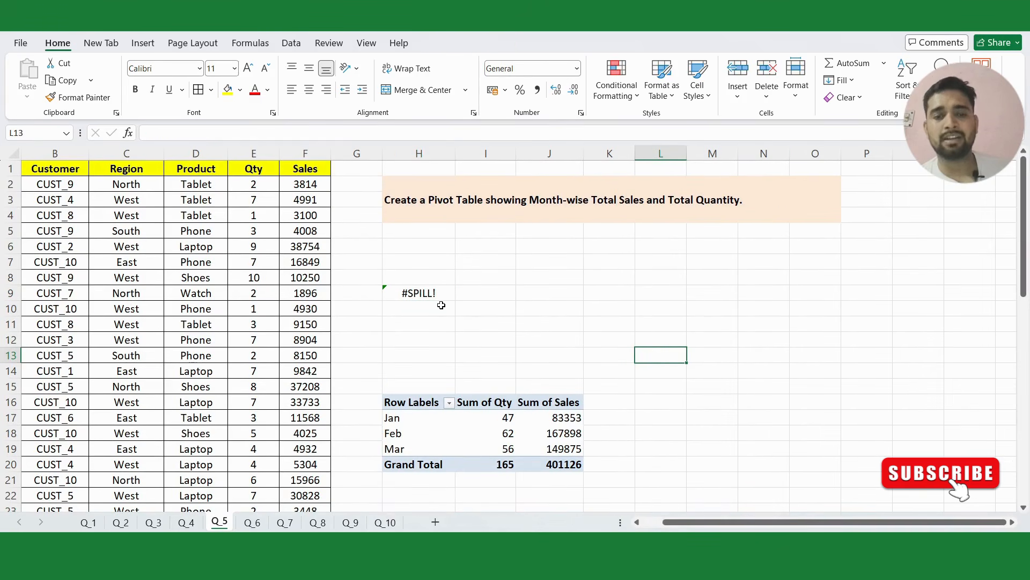
{"action": "left_click_drag", "start_coordinate": [407, 270], "coordinate": [423, 321]}
{"action": "key", "text": "Delete"}
{"action": "left_click_drag", "start_coordinate": [590, 304], "coordinate": [490, 419]}
{"action": "scroll", "coordinate": [488, 416], "scroll_direction": "down", "scroll_amount": 1}
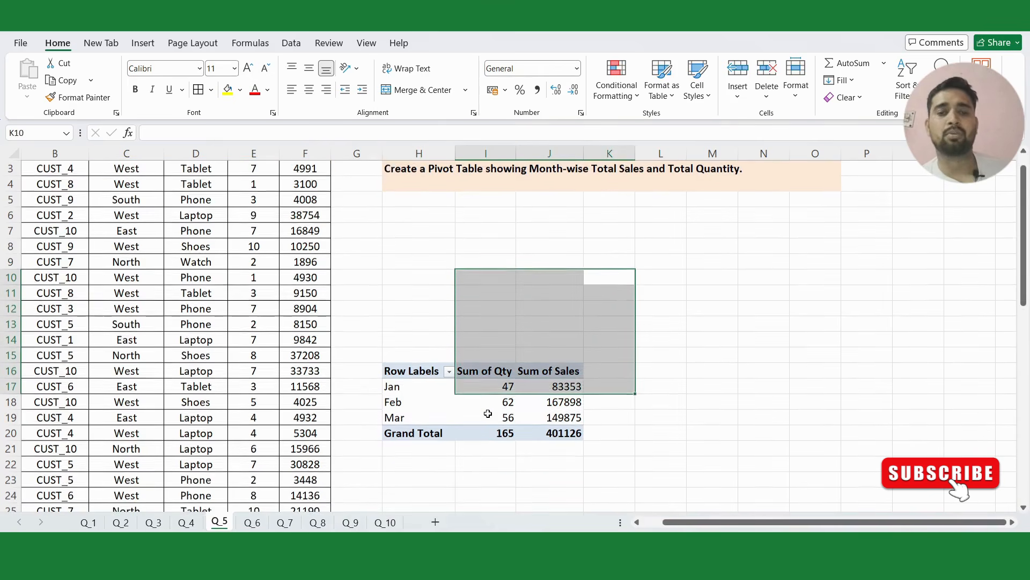
{"action": "scroll", "coordinate": [432, 409], "scroll_direction": "up", "scroll_amount": 1}
{"action": "left_click", "coordinate": [424, 419]}
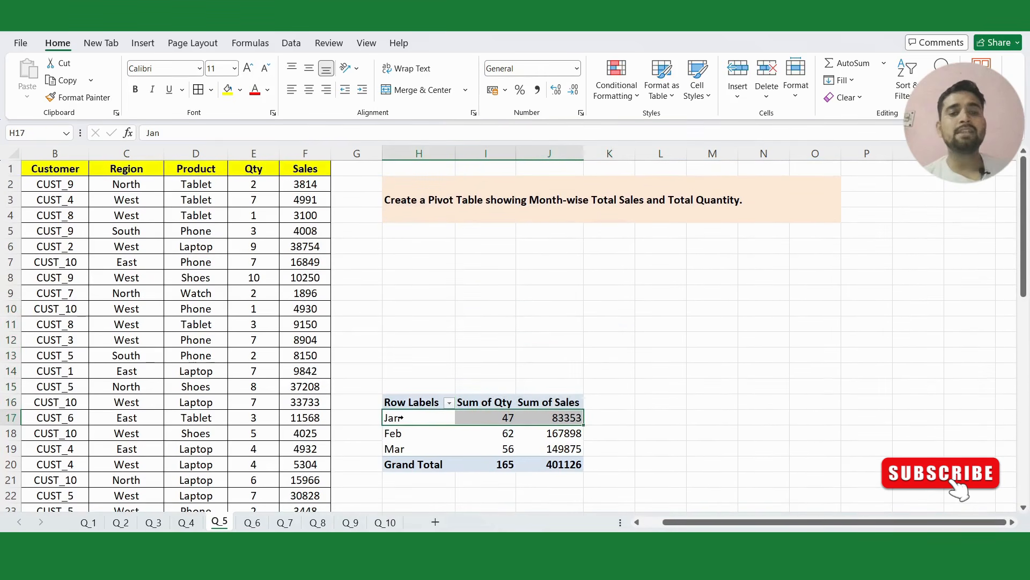
{"action": "left_click", "coordinate": [458, 439]}
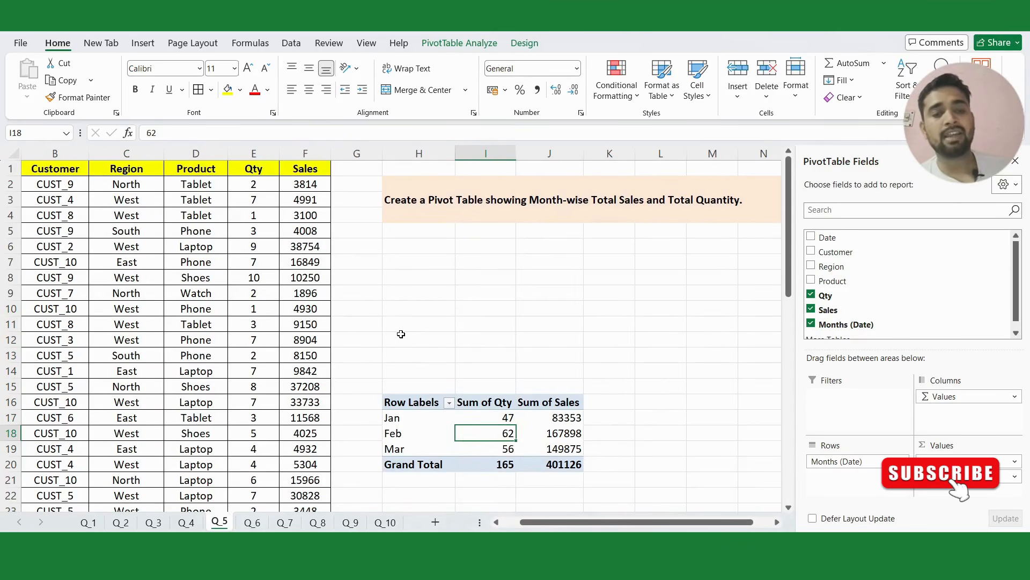
{"action": "left_click", "coordinate": [527, 307]}
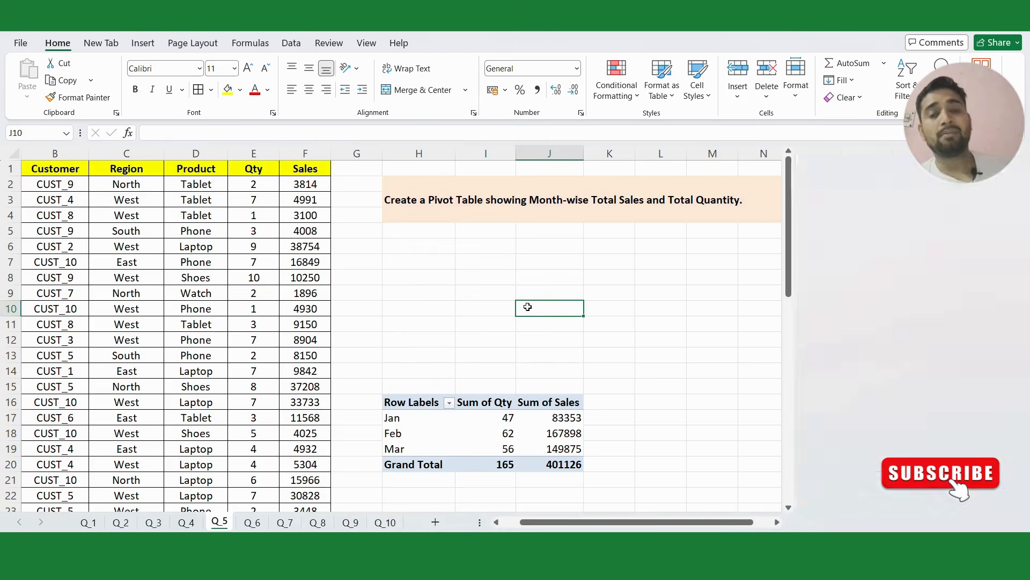
{"action": "left_click", "coordinate": [459, 300]}
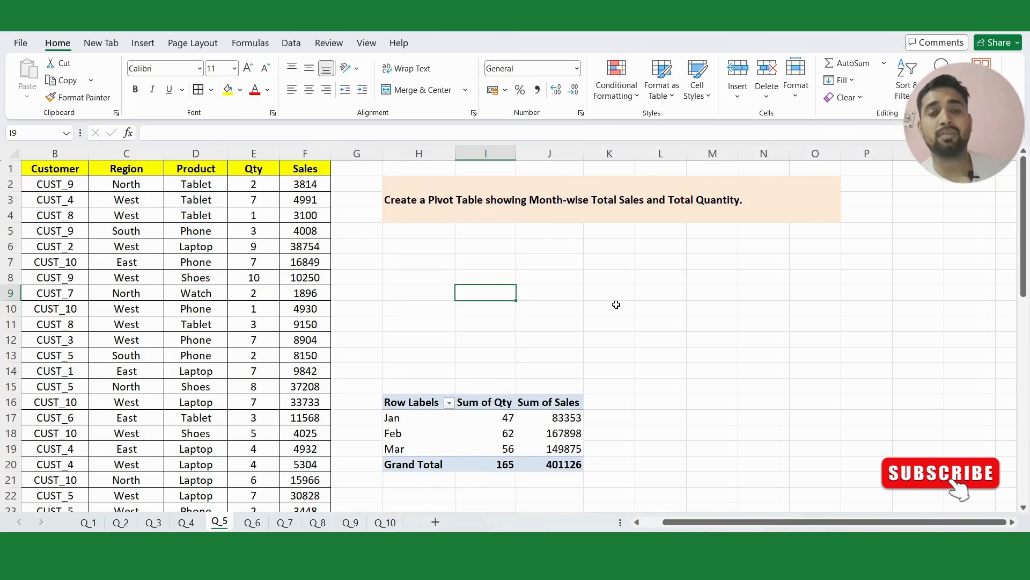
{"action": "left_click", "coordinate": [579, 300]}
{"action": "left_click", "coordinate": [514, 285]}
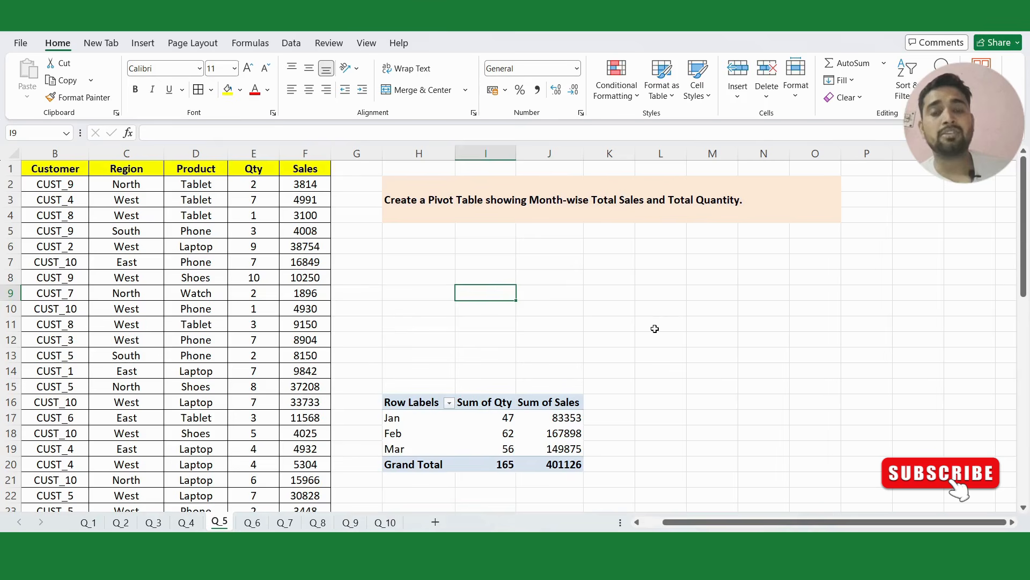
{"action": "left_click", "coordinate": [604, 322]}
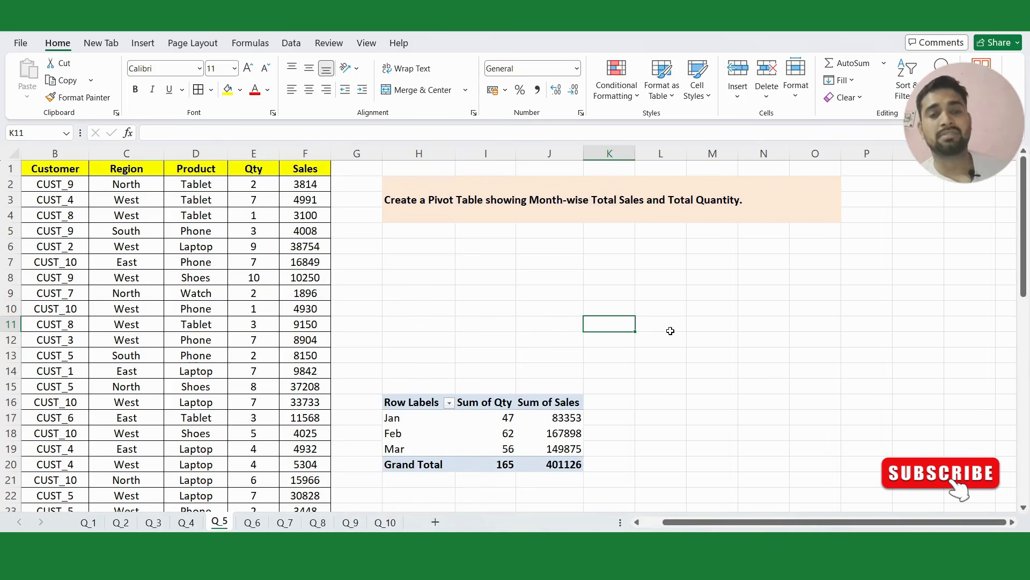
{"action": "left_click", "coordinate": [650, 304]}
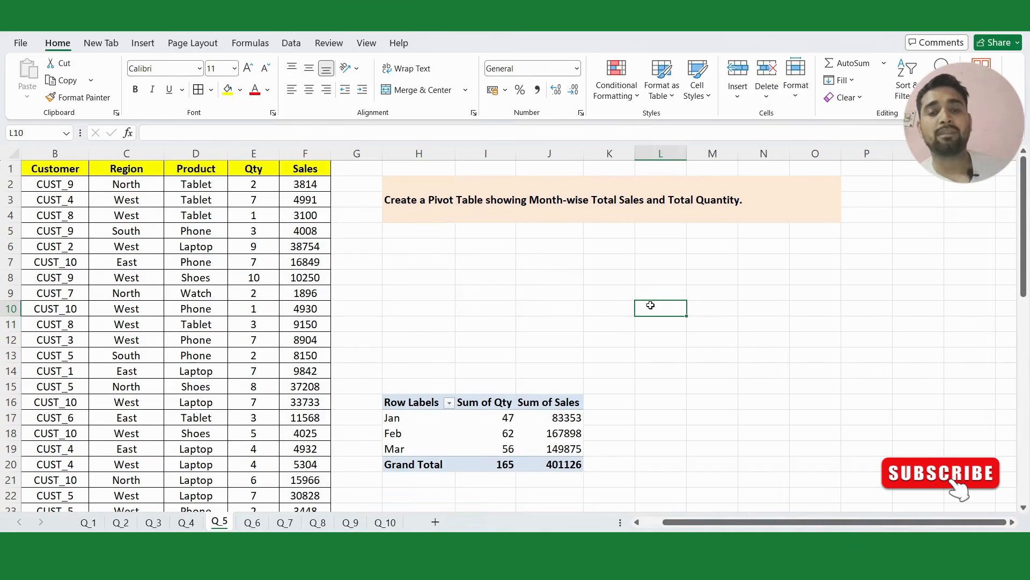
{"action": "left_click", "coordinate": [621, 307]}
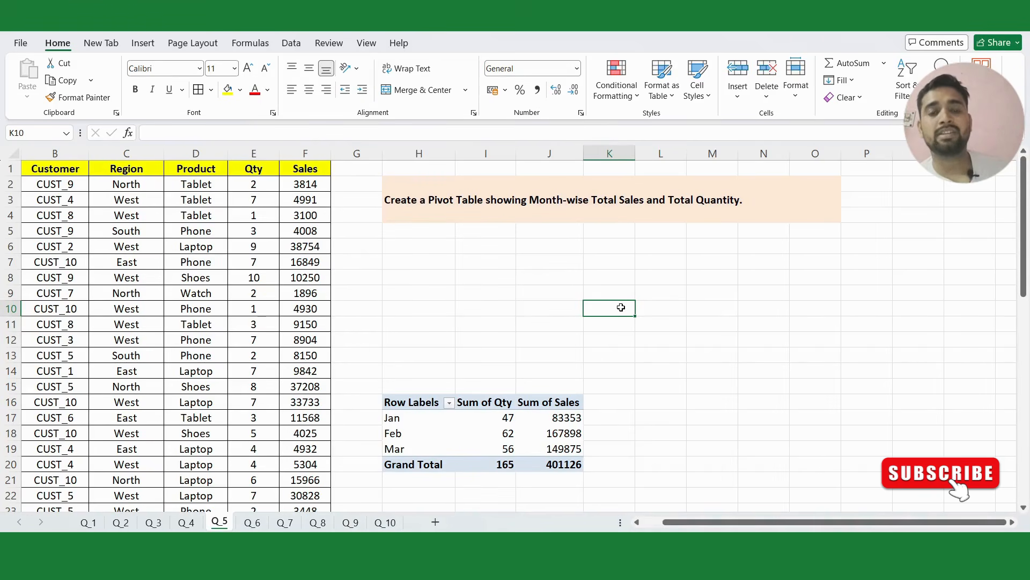
{"action": "left_click", "coordinate": [672, 328]}
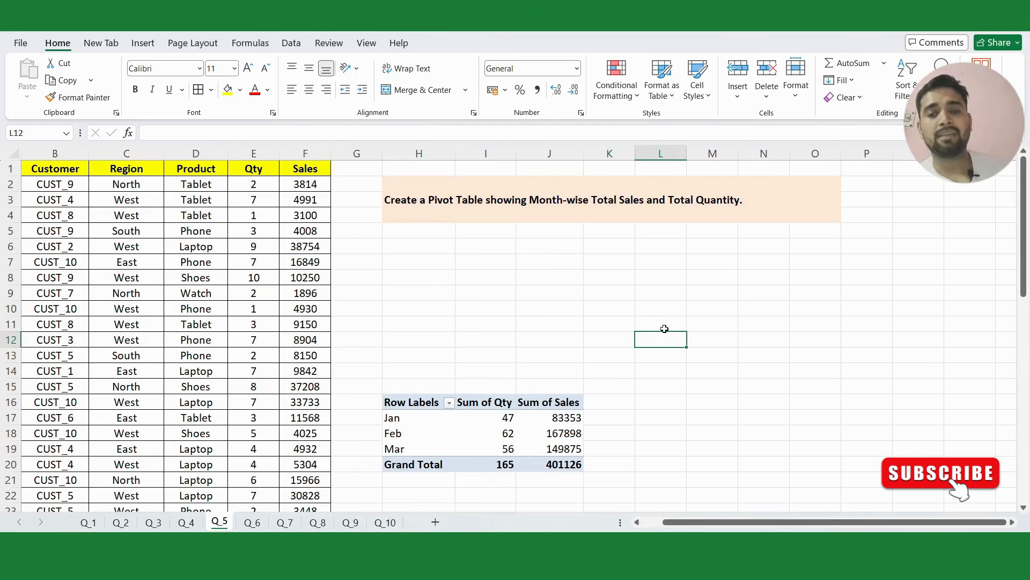